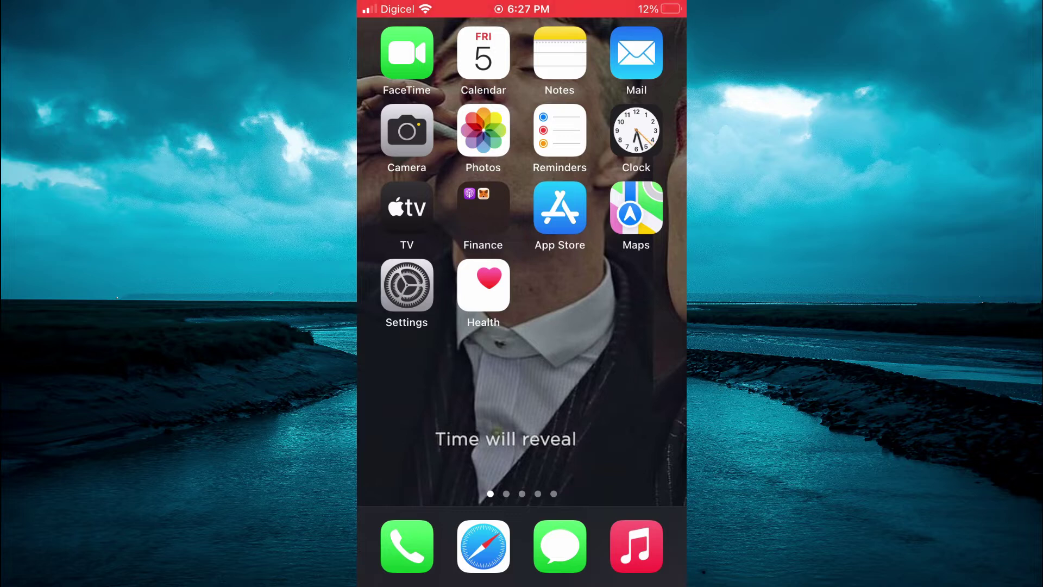
- Set Drake as the ringtone in Sounds & Haptics, then return to the home screen
left_click(407, 285)
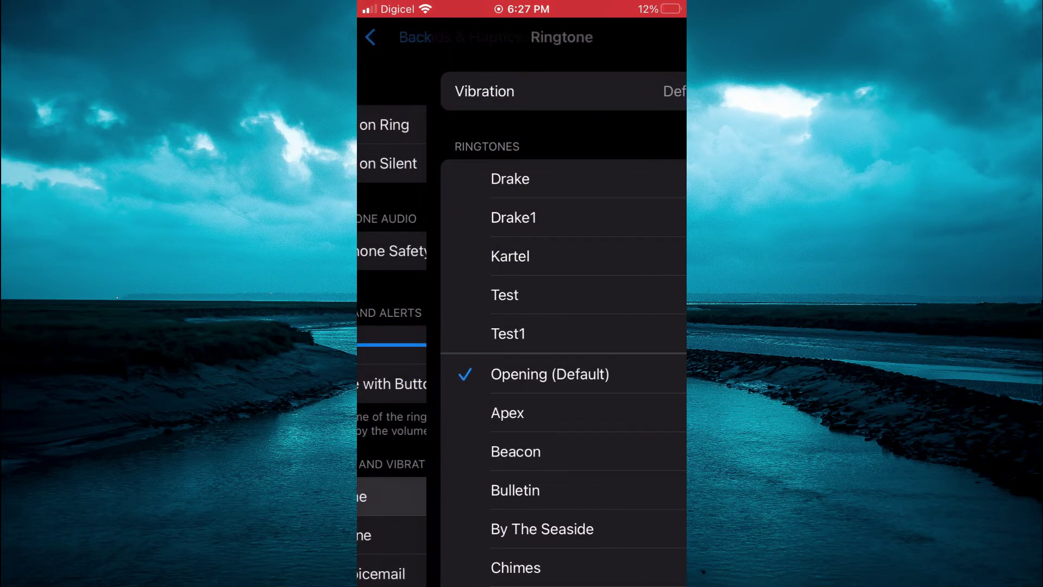
left_click(441, 179)
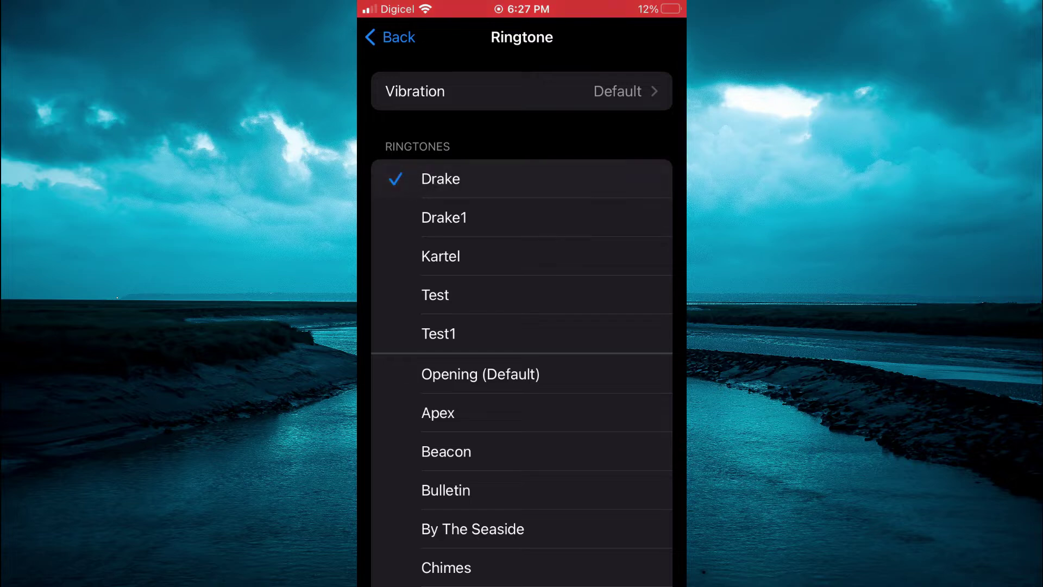
left_click_drag(360, 293, 597, 294)
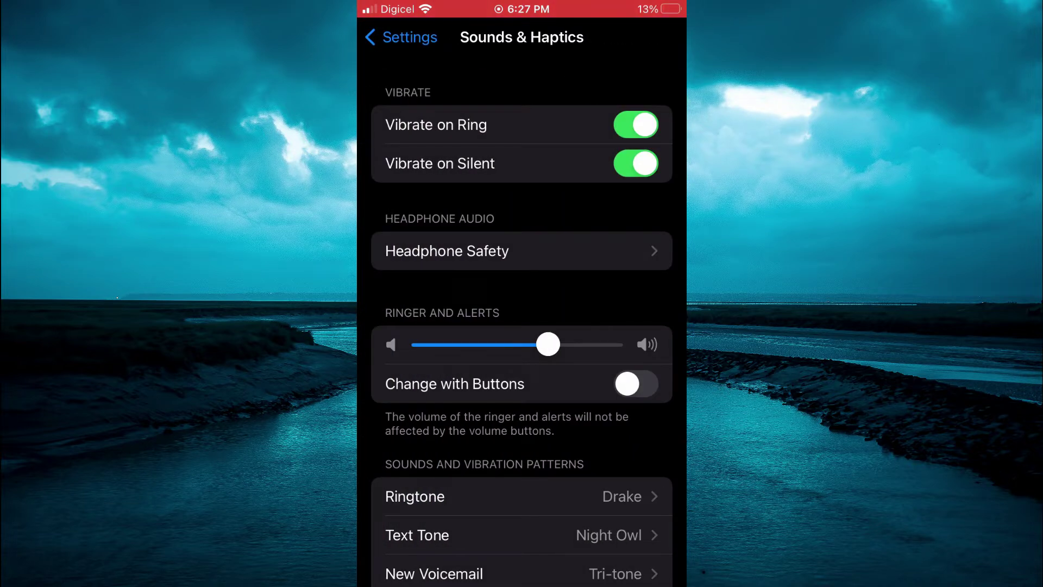
left_click_drag(360, 293, 571, 294)
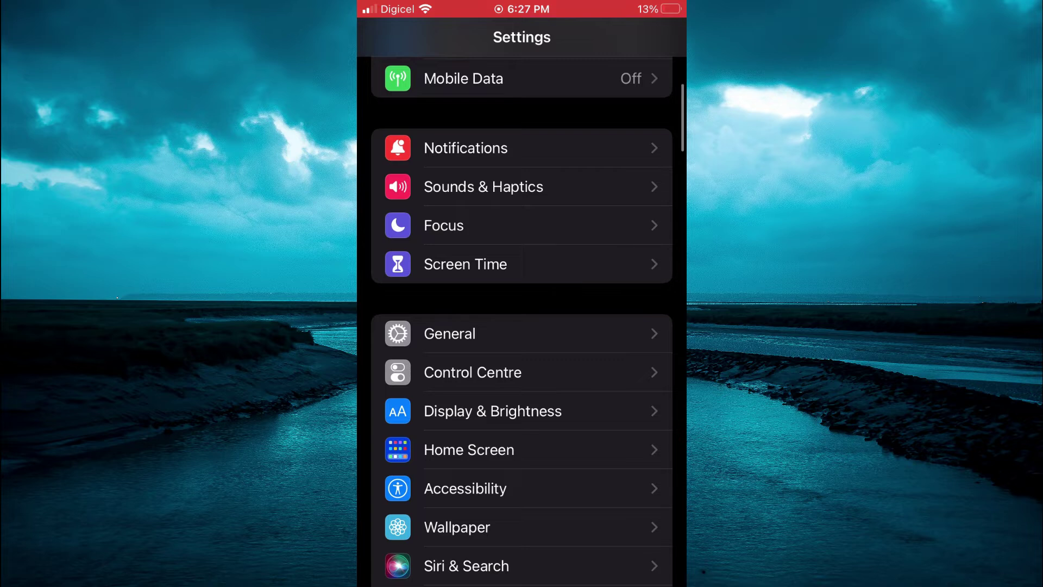
left_click_drag(522, 584, 521, 380)
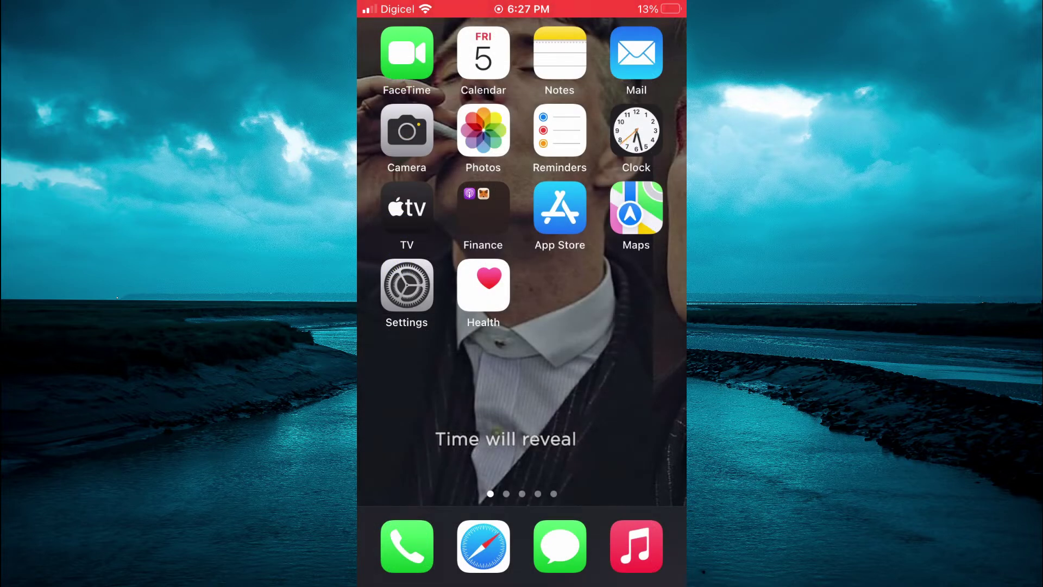
- Search the App Store for 'ringtone maker'
left_click(559, 207)
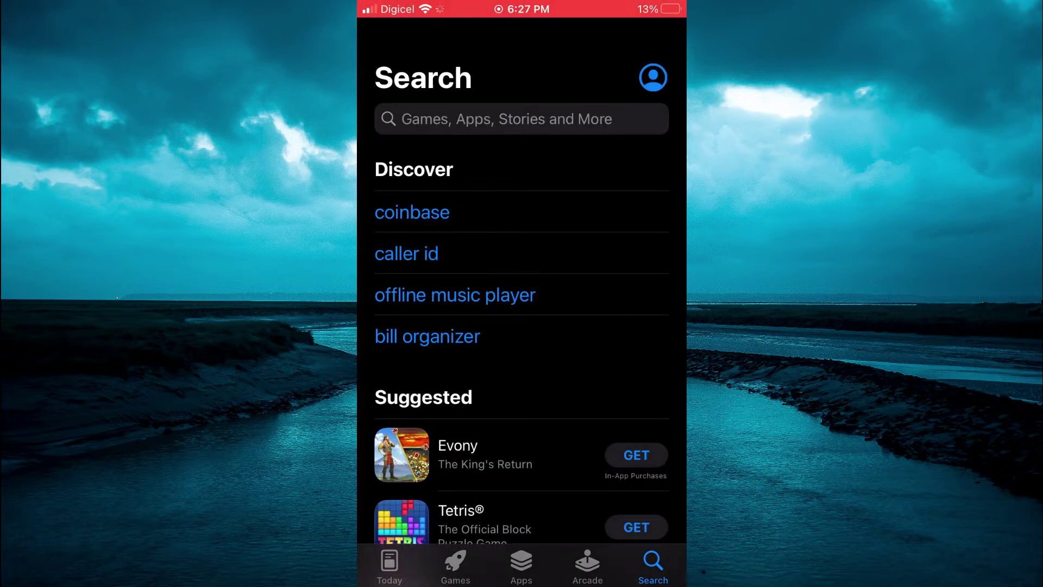
left_click(508, 119)
type("r")
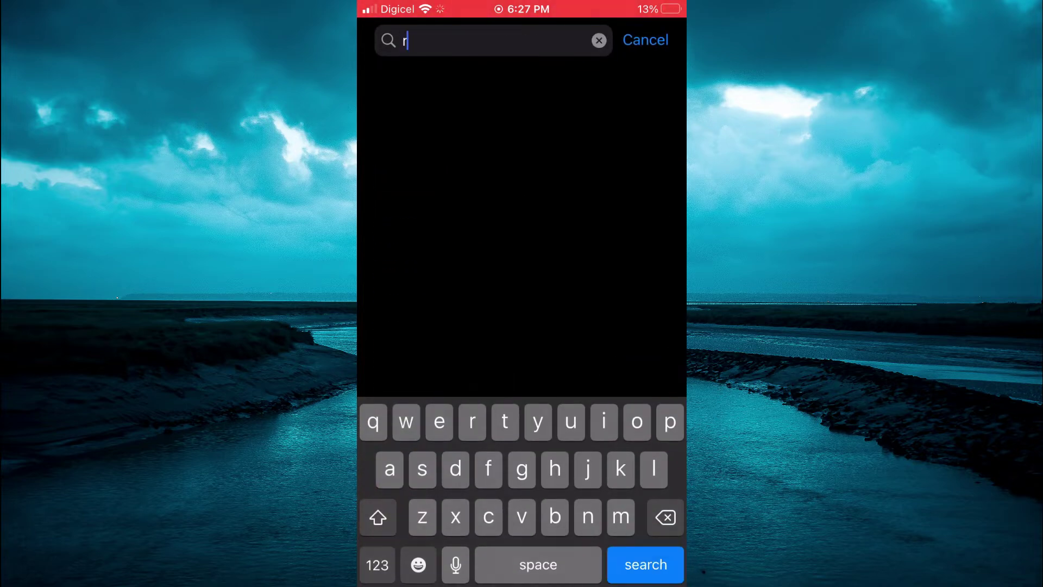
type("ington")
type("e m")
type("aker")
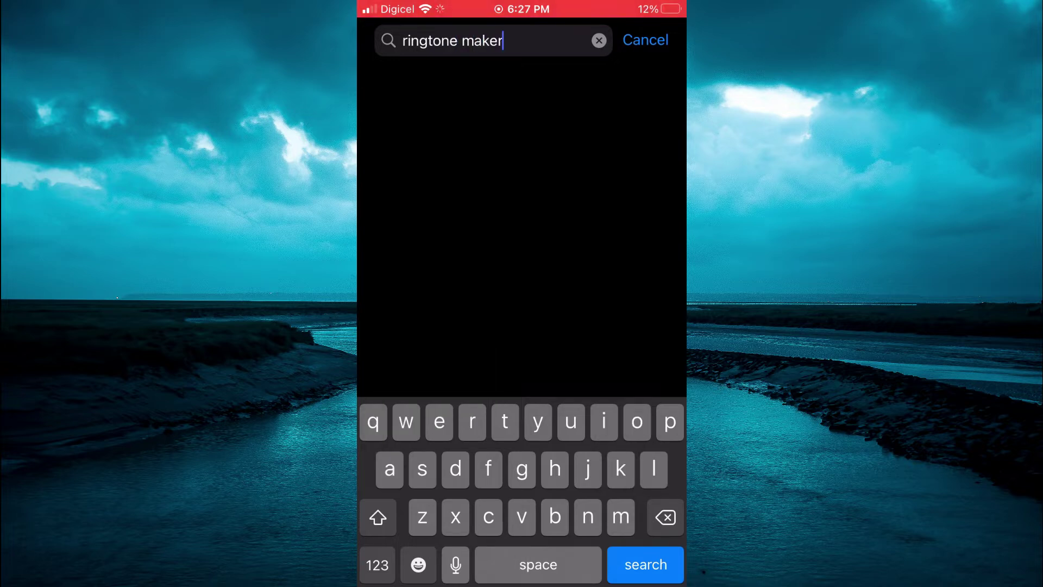
key("Return")
key("Return")
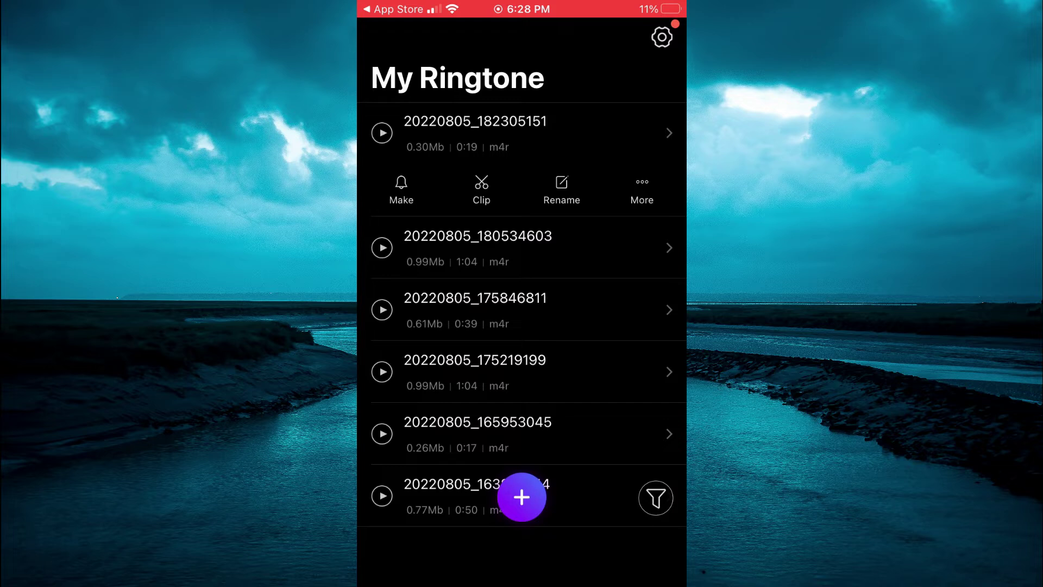
- Choose Import from video in Ringtone Maker's add menu and dismiss the low battery alert
left_click(522, 497)
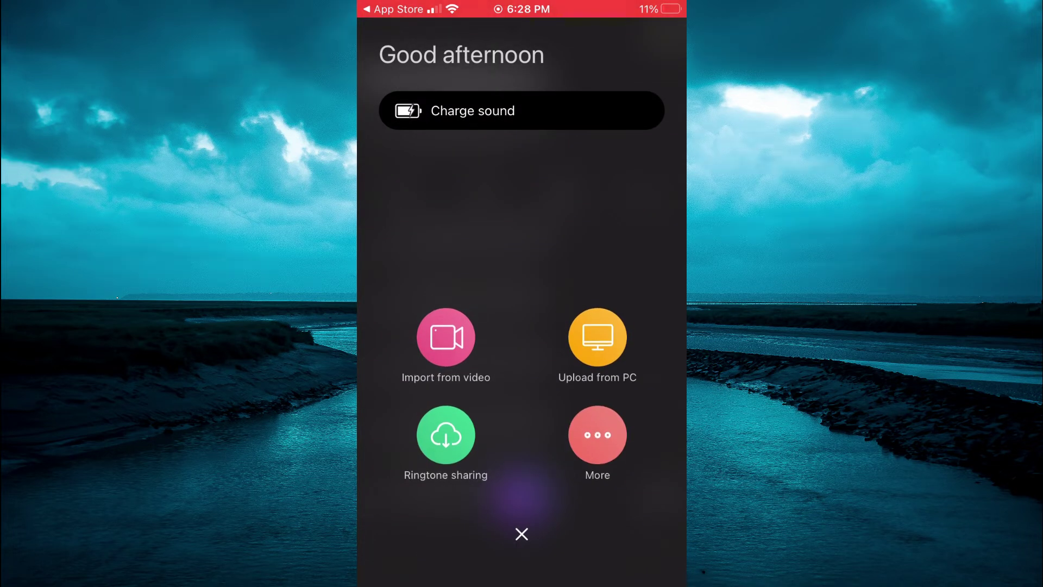
left_click(446, 336)
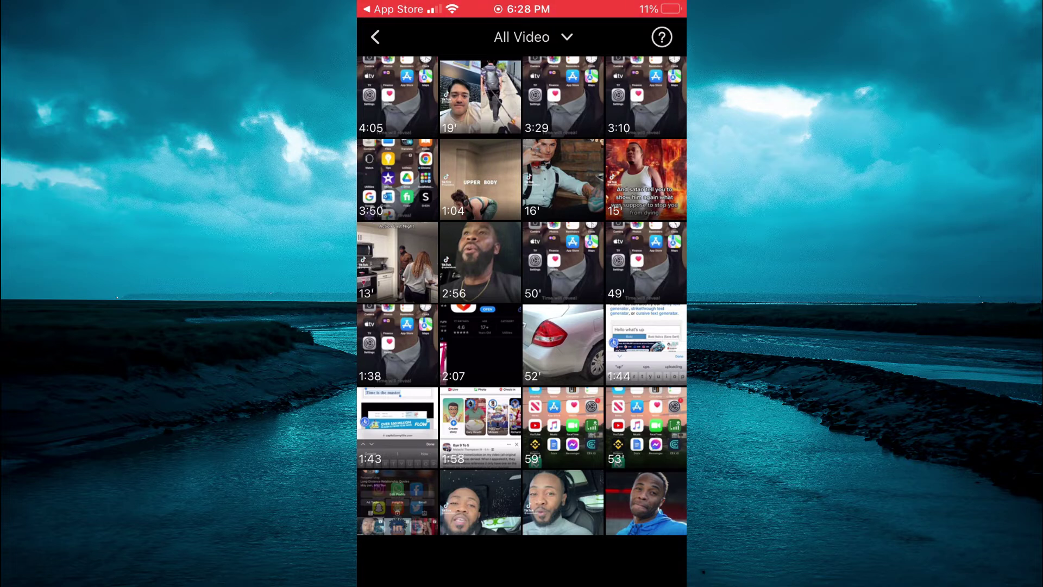
left_click(521, 347)
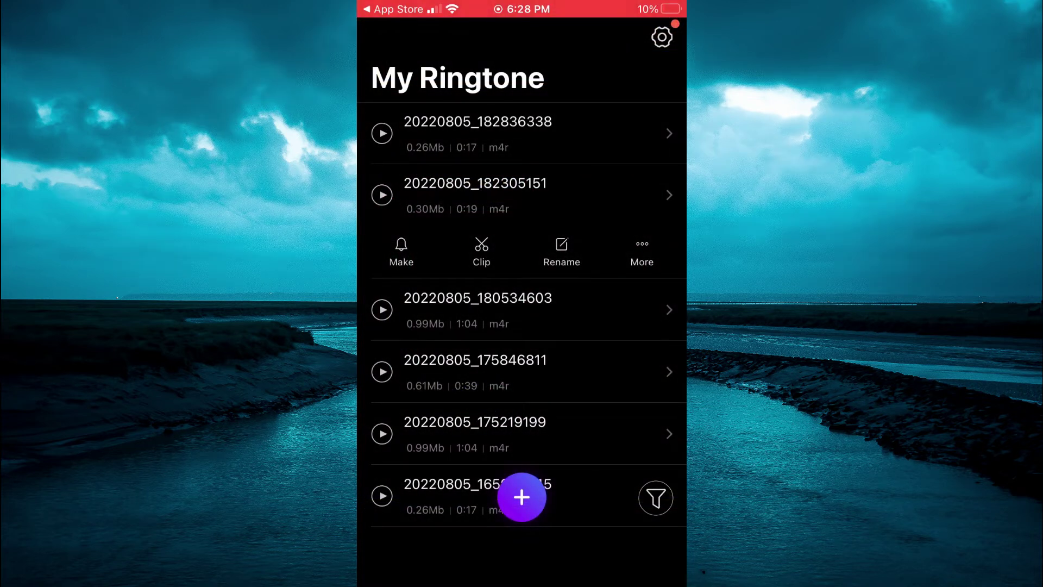
- Export the newest ringtone 20220805_182836338 for sharing as a GarageBand project
left_click(517, 133)
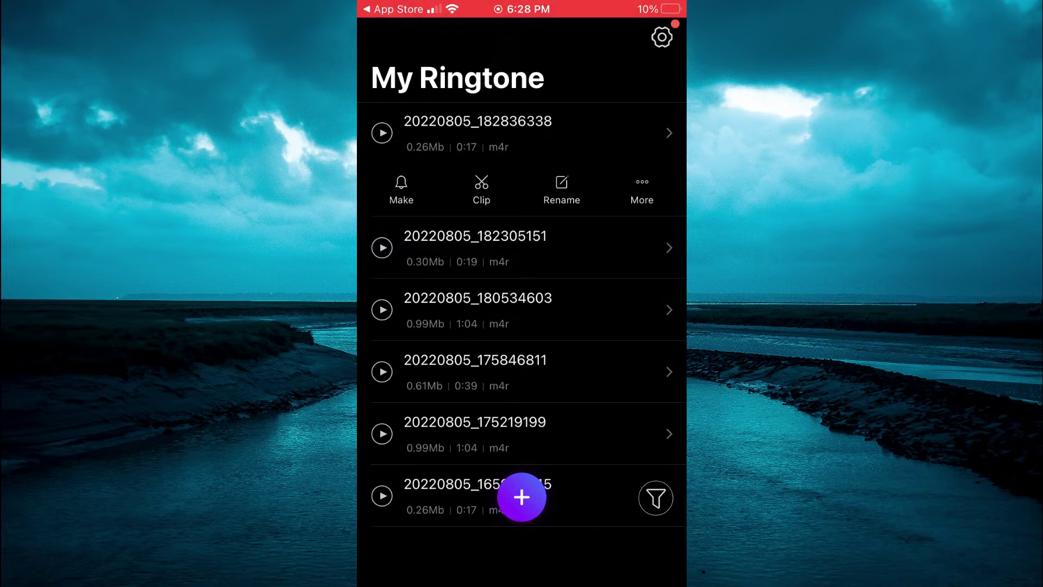
left_click(641, 190)
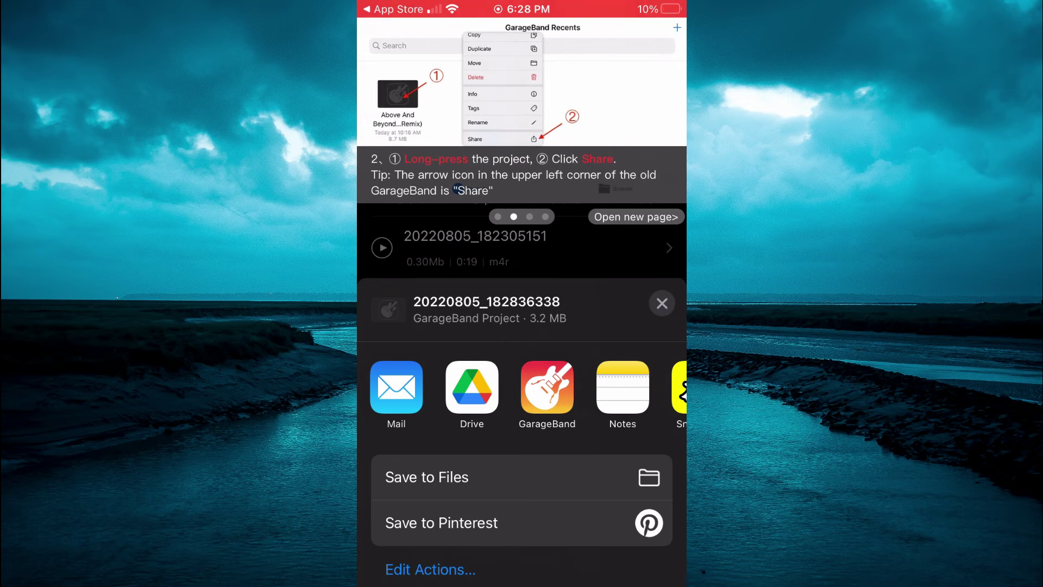
- Open the 20220805_182836338 project in GarageBand and dismiss the audio length warning
left_click(547, 387)
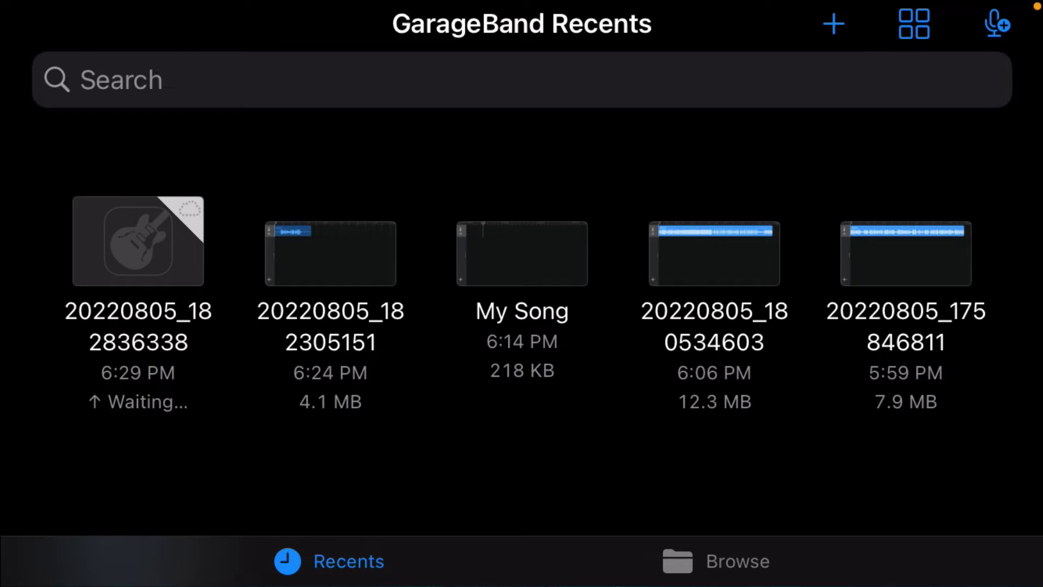
left_click(138, 242)
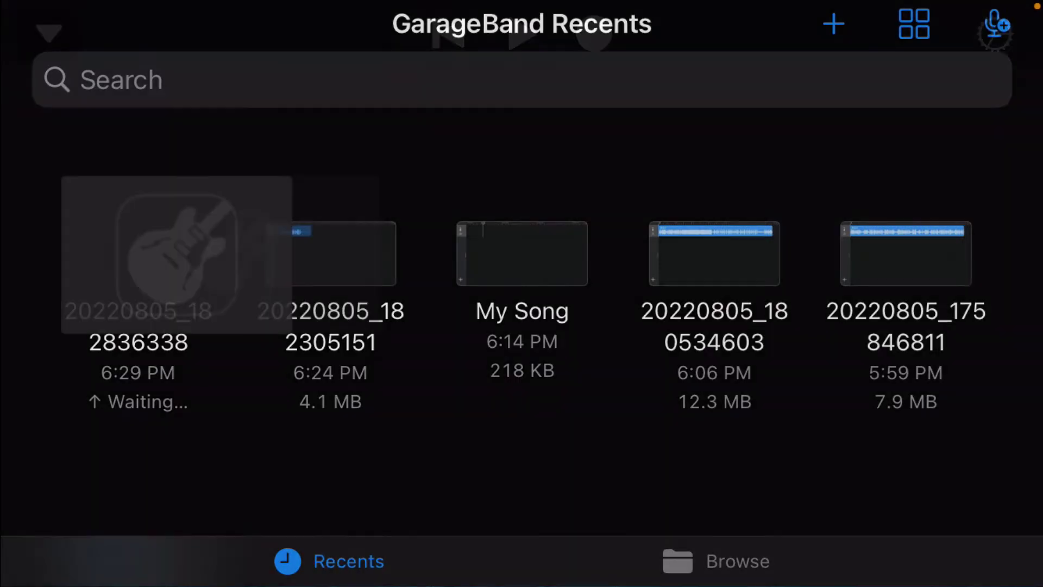
left_click(522, 361)
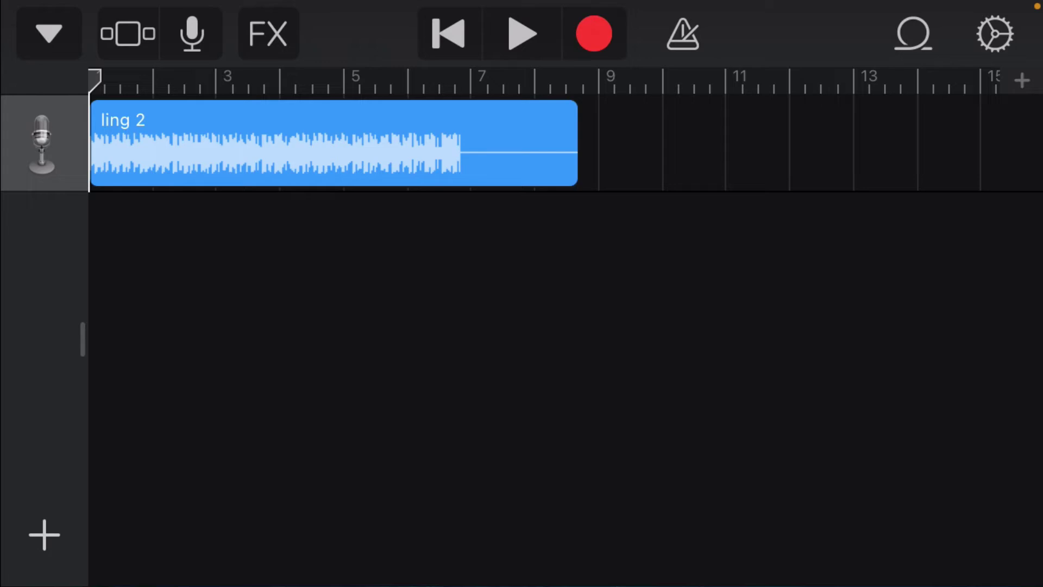
- Raise Section A's manual length to 29 bars
left_click(1022, 81)
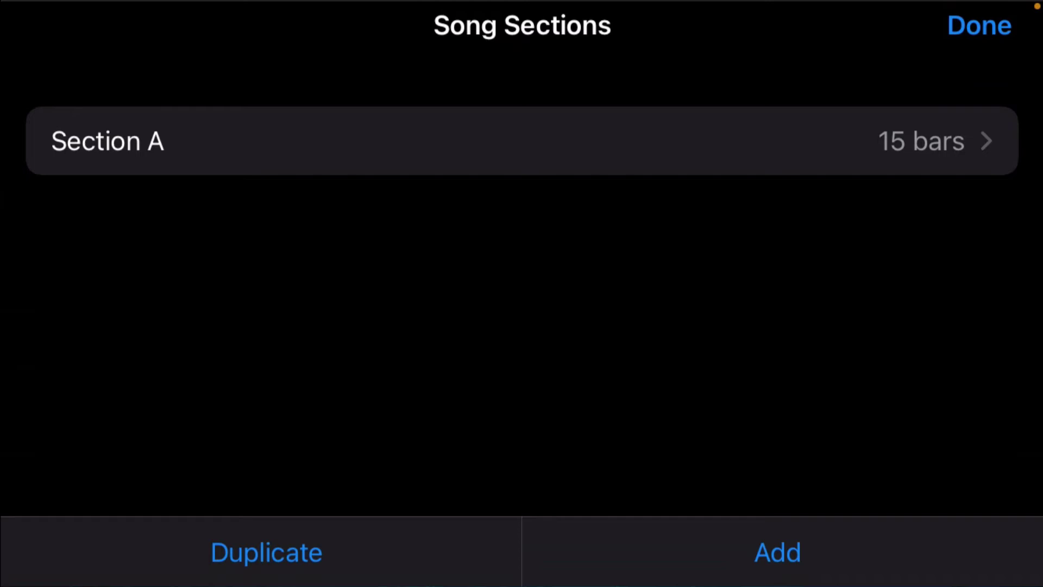
left_click(924, 139)
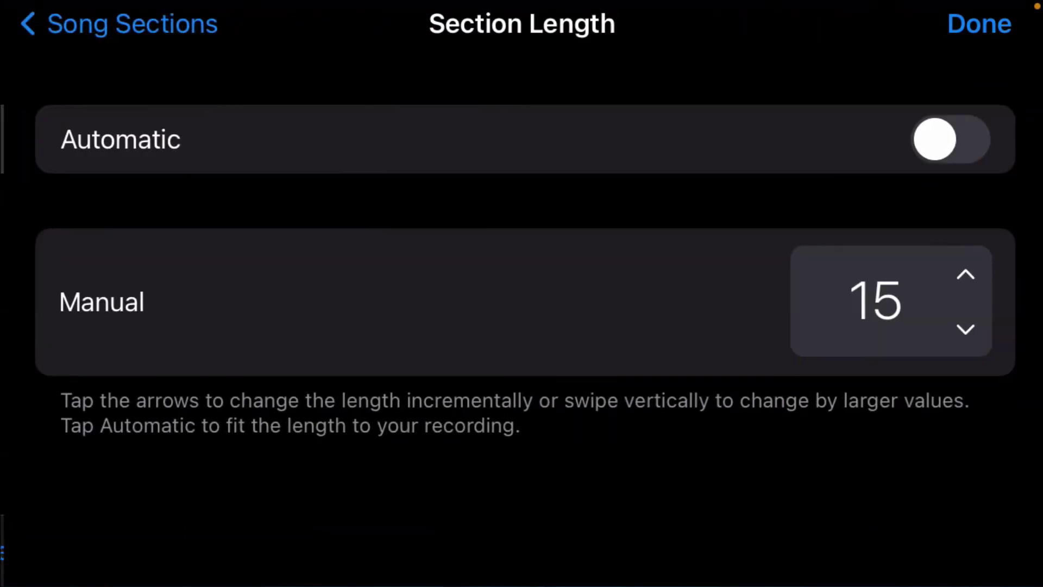
left_click(962, 275)
left_click(962, 275)
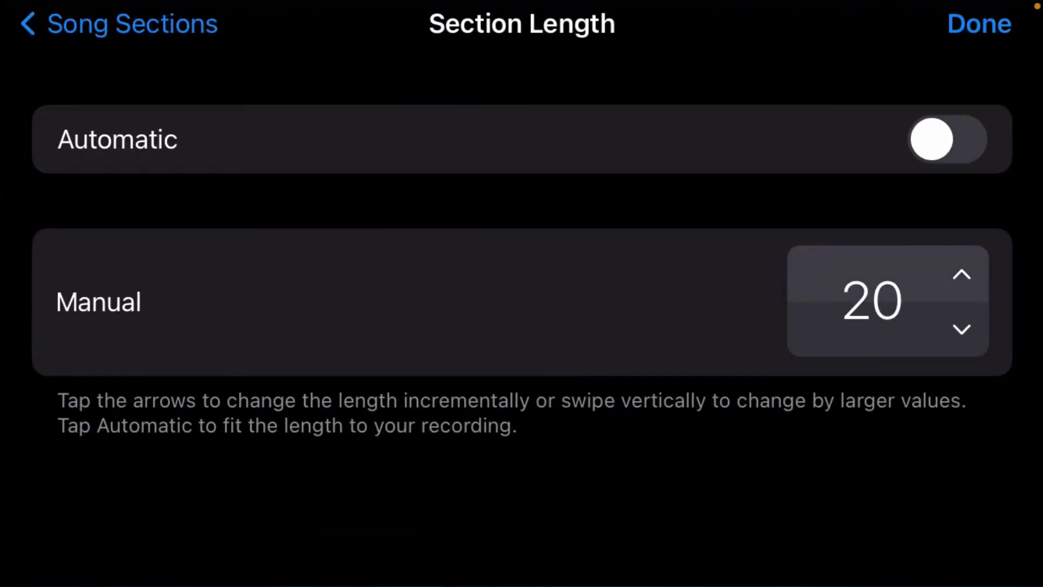
left_click(962, 274)
left_click(962, 275)
left_click(962, 274)
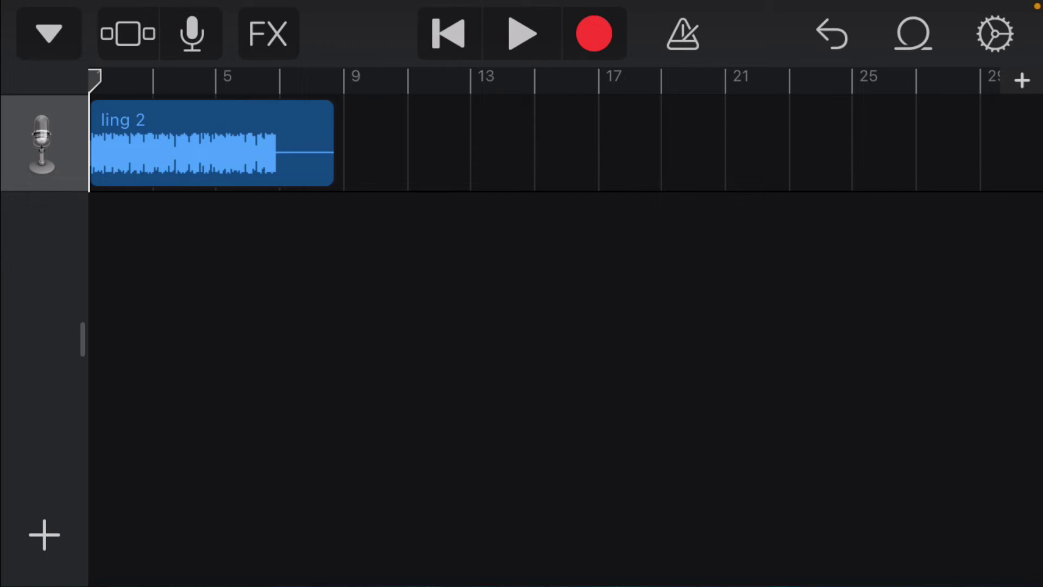
- Return to My Songs and share the most recent project as a ringtone
left_click(49, 34)
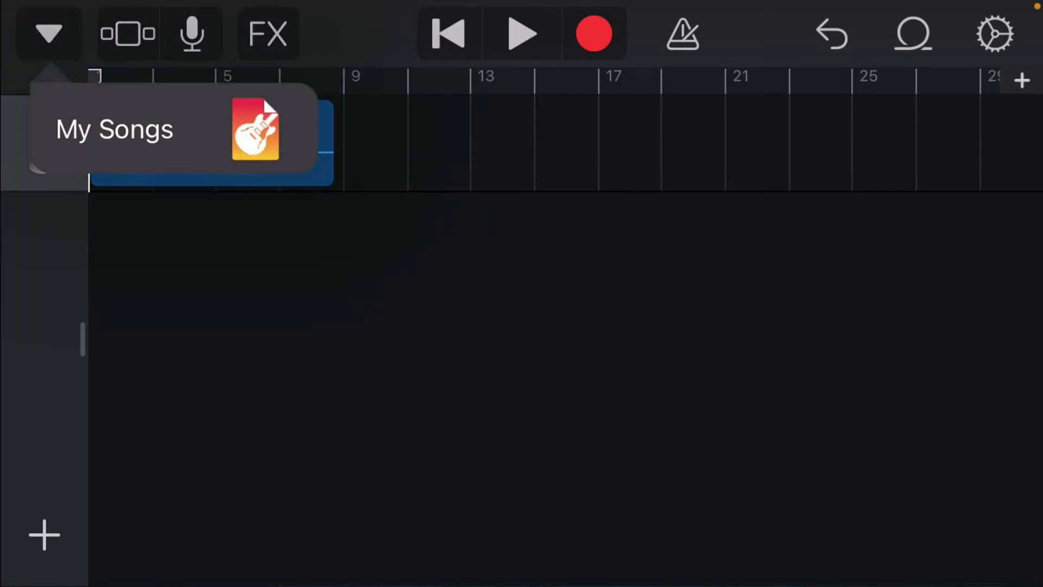
left_click(115, 129)
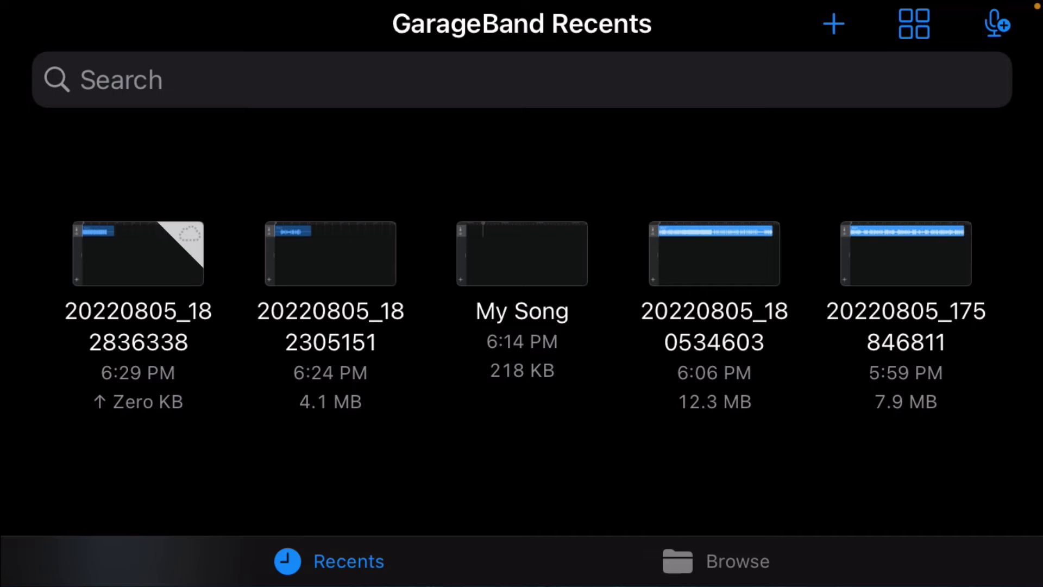
right_click(138, 253)
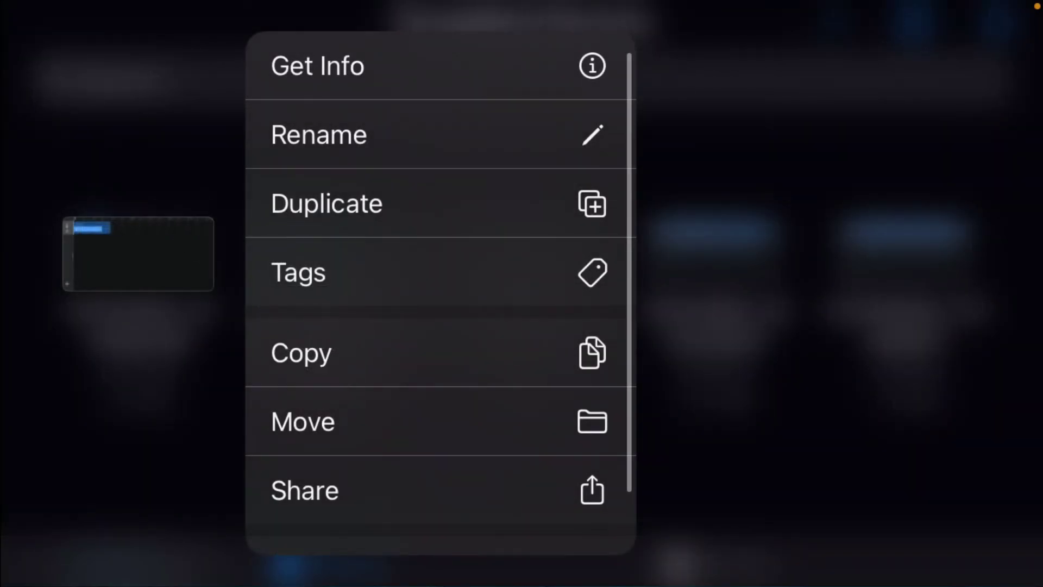
left_click(590, 479)
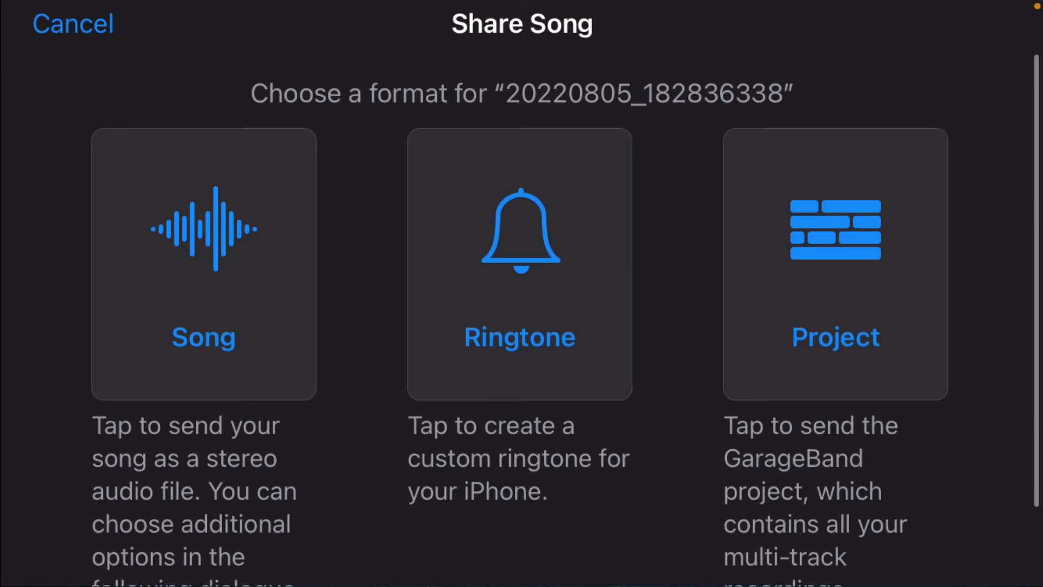
left_click(520, 264)
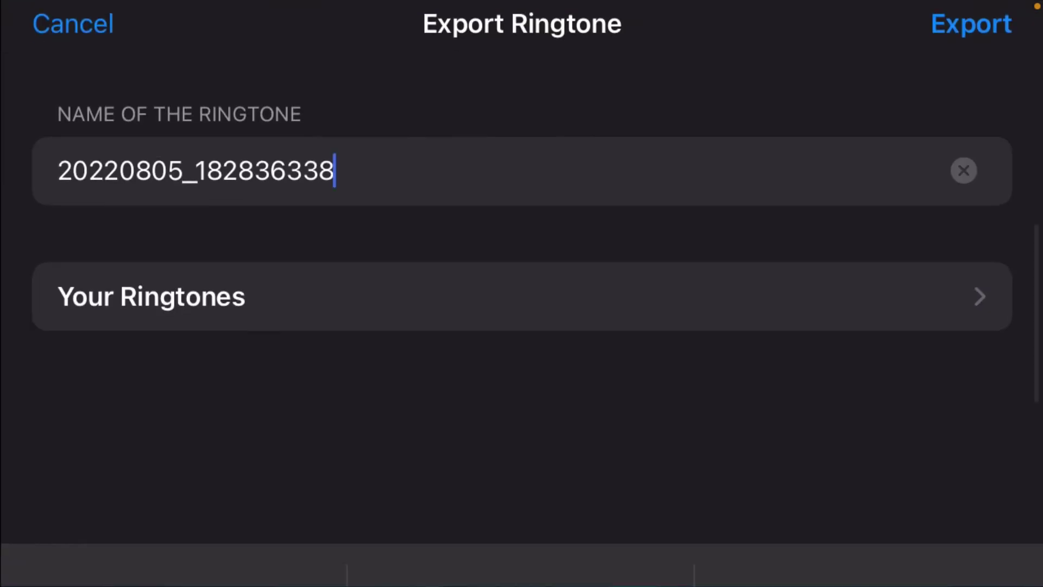
- Rename the ringtone to 'New' and export it
key("BackSpace")
key("BackSpace")
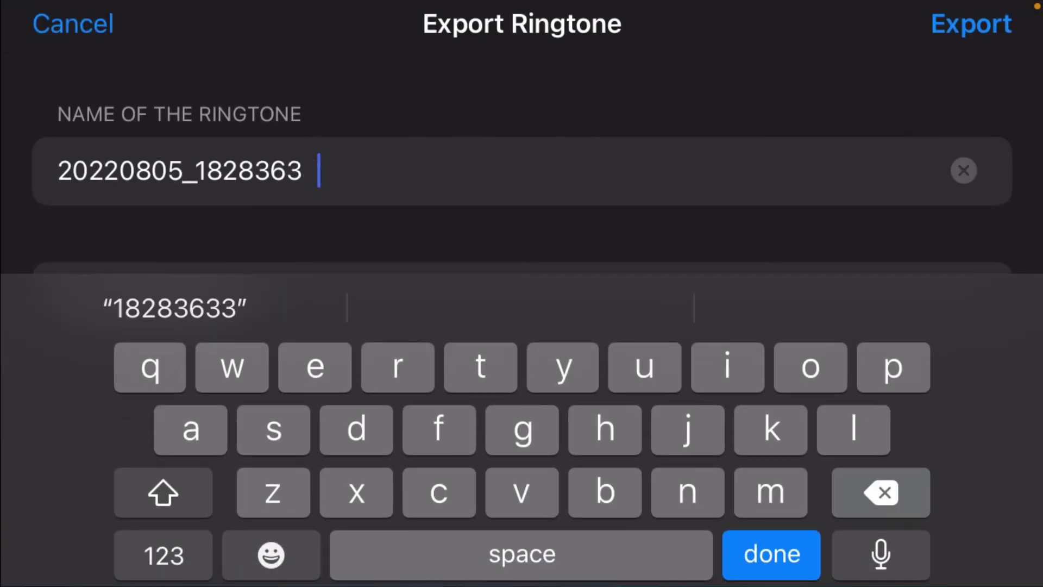
key("BackSpace")
key("BackSpace")
key("BackSpace")
key("BackSpace")
key("BackSpace")
key("BackSpace")
key("BackSpace")
key("BackSpace")
key("BackSpace")
key("BackSpace")
key("BackSpace")
key("BackSpace")
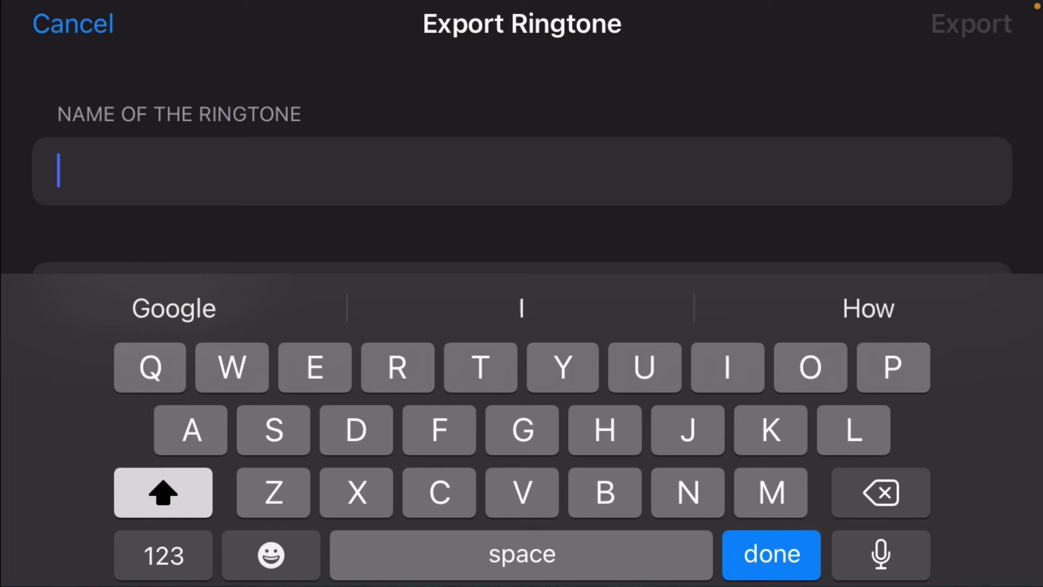
type("N")
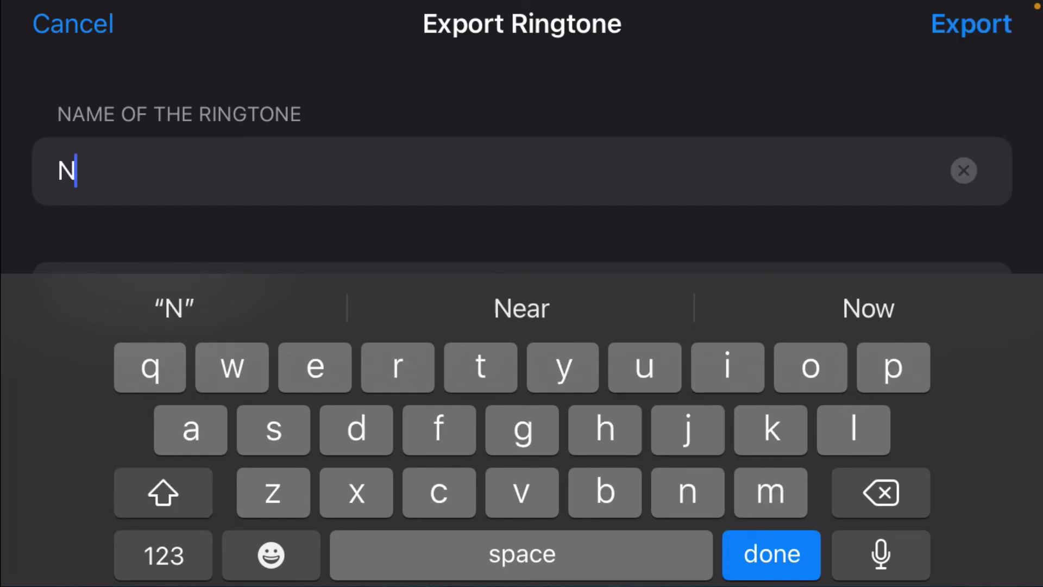
type("ew")
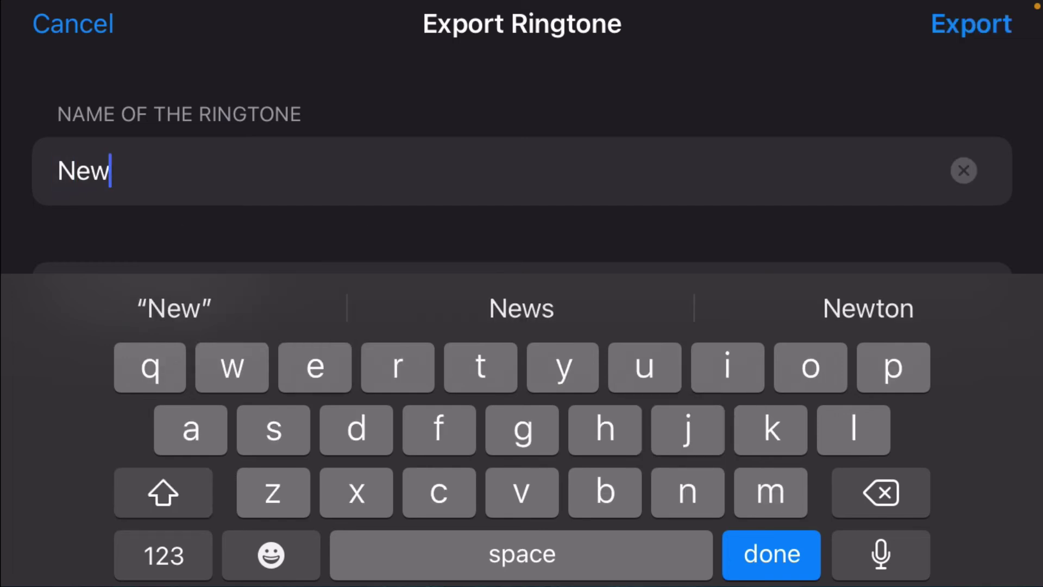
key("Return")
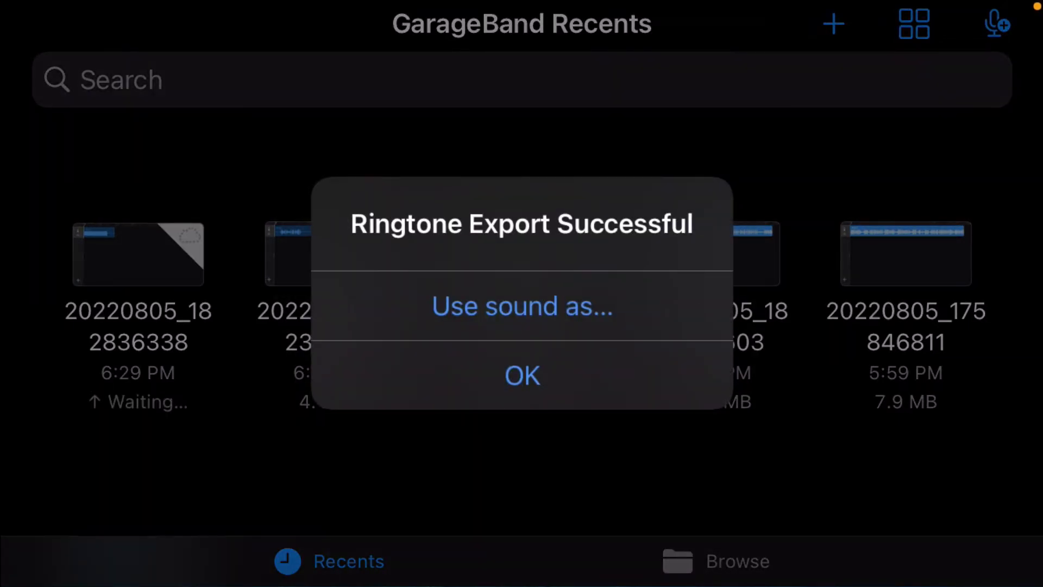
- Use the exported 'New' sound as the Standard Ringtone
left_click(522, 306)
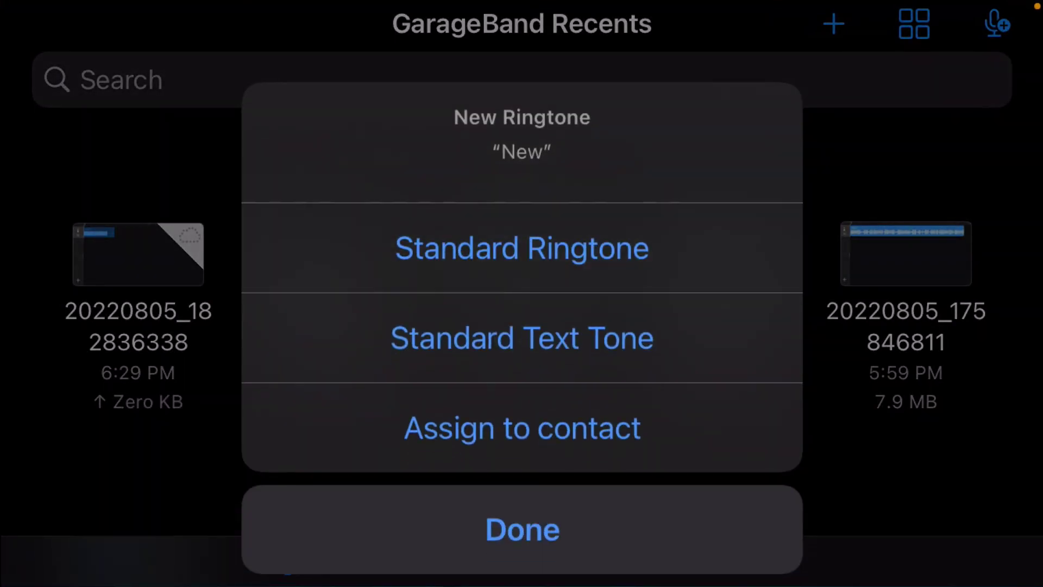
left_click(522, 530)
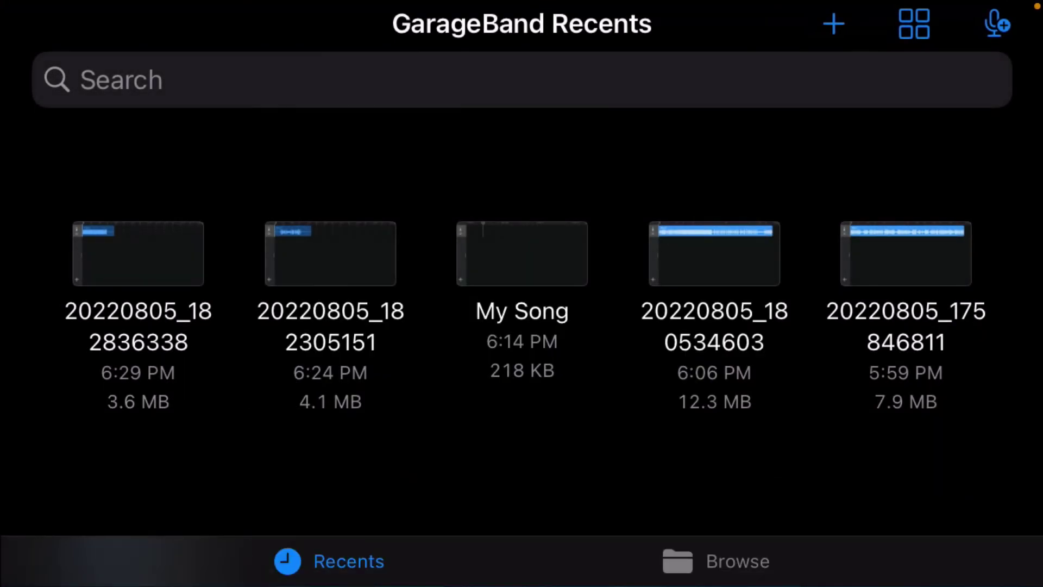